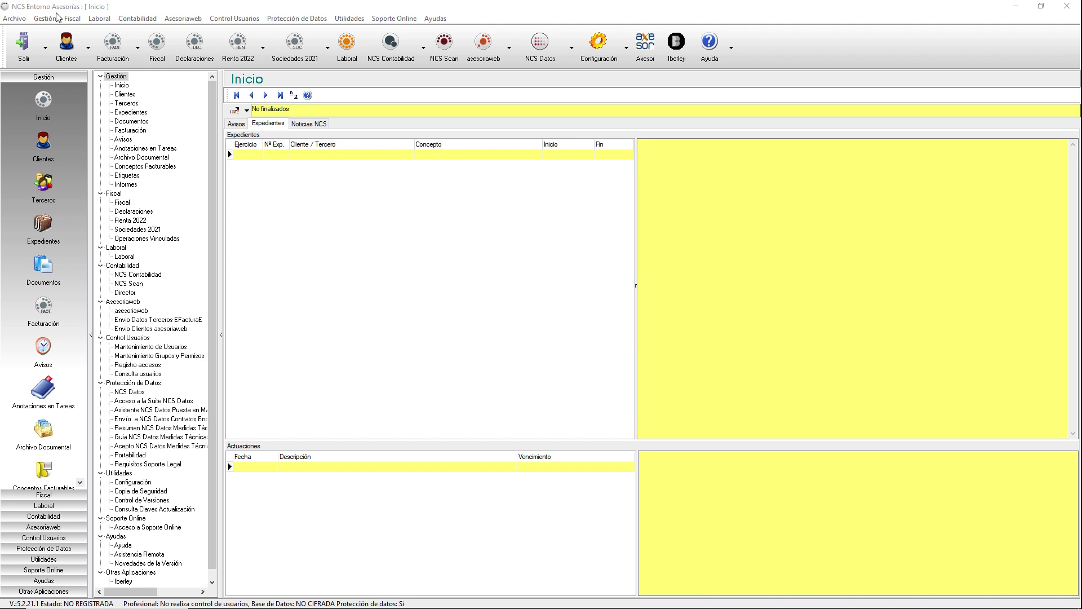
# Step: Open the NCS Renta 2022 application from the advisory suite
pyautogui.click(73, 18)
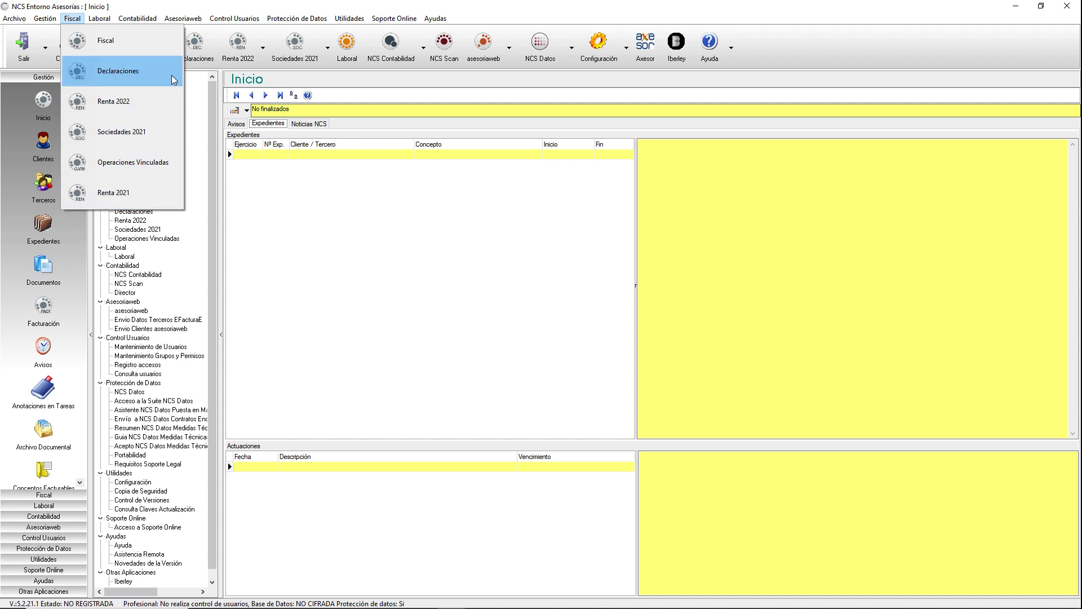
pyautogui.click(259, 58)
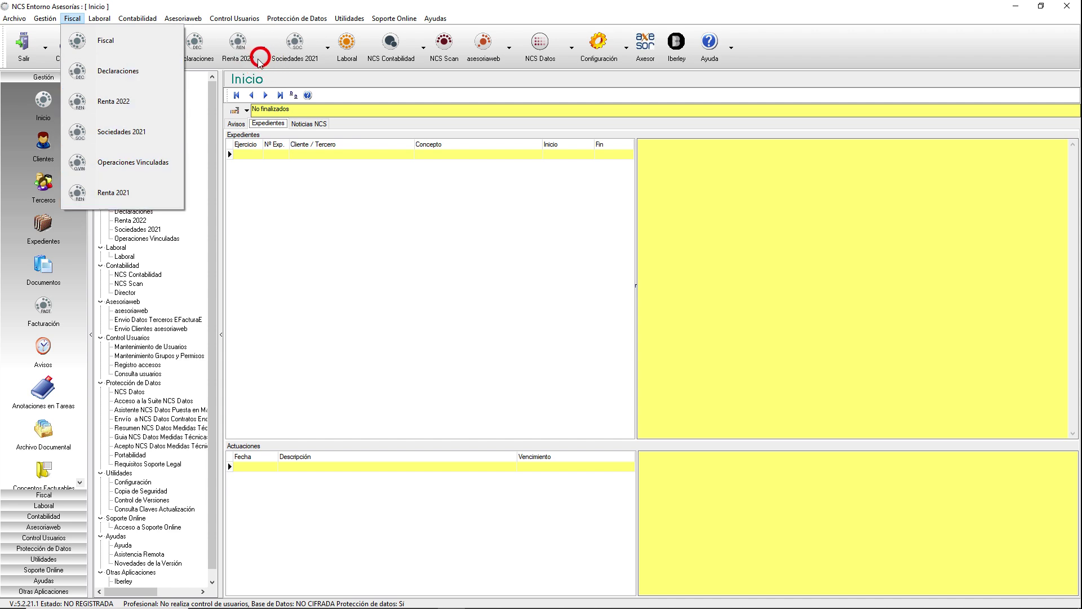
pyautogui.click(253, 84)
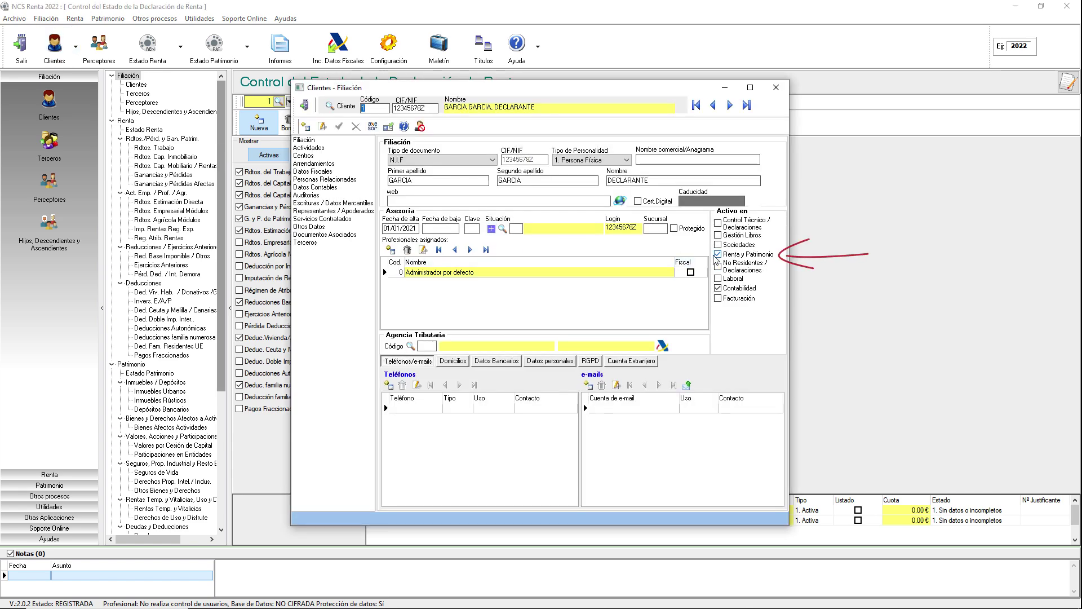
# Step: Close the client's Filiación record and load the first client from the client locator into the Renta declaration status screen
pyautogui.click(308, 111)
pyautogui.click(307, 111)
pyautogui.click(279, 102)
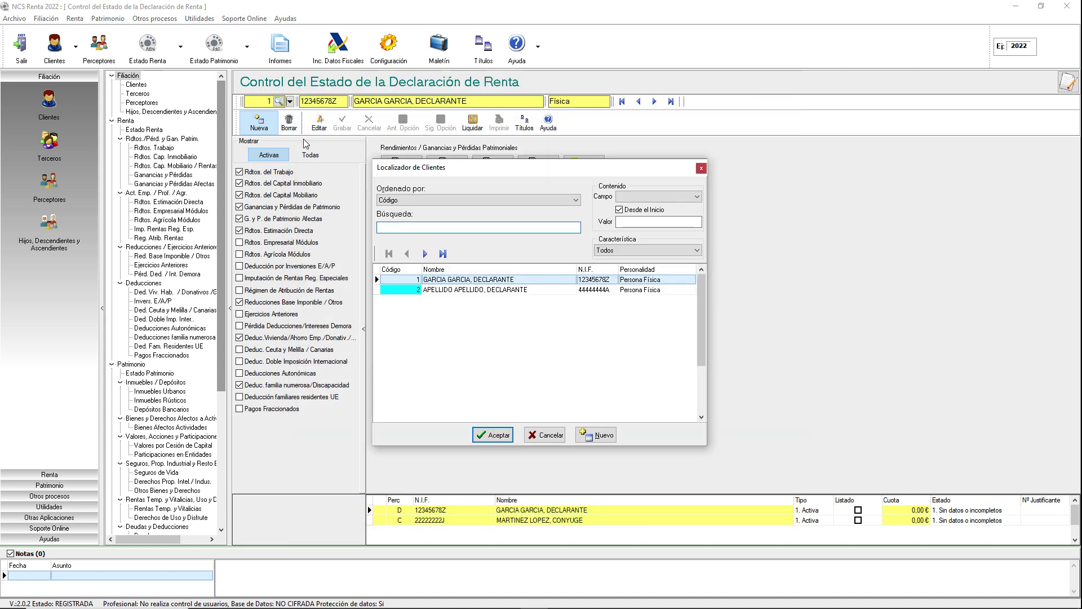
pyautogui.click(449, 281)
pyautogui.click(492, 435)
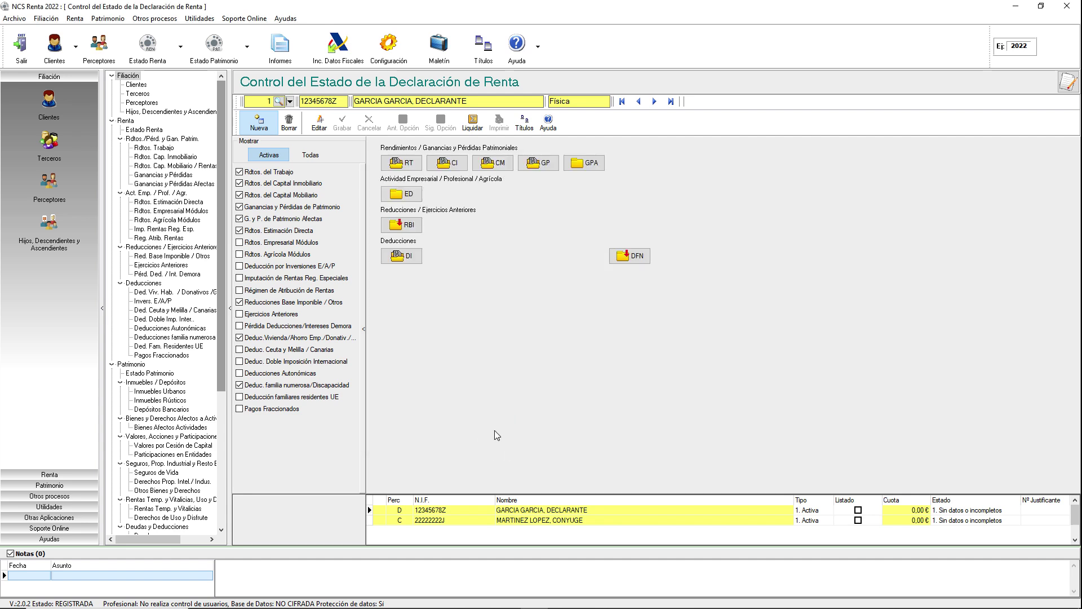
# Step: Open the Perceptores de la Unidad Familiar screen for the selected client
pyautogui.click(99, 49)
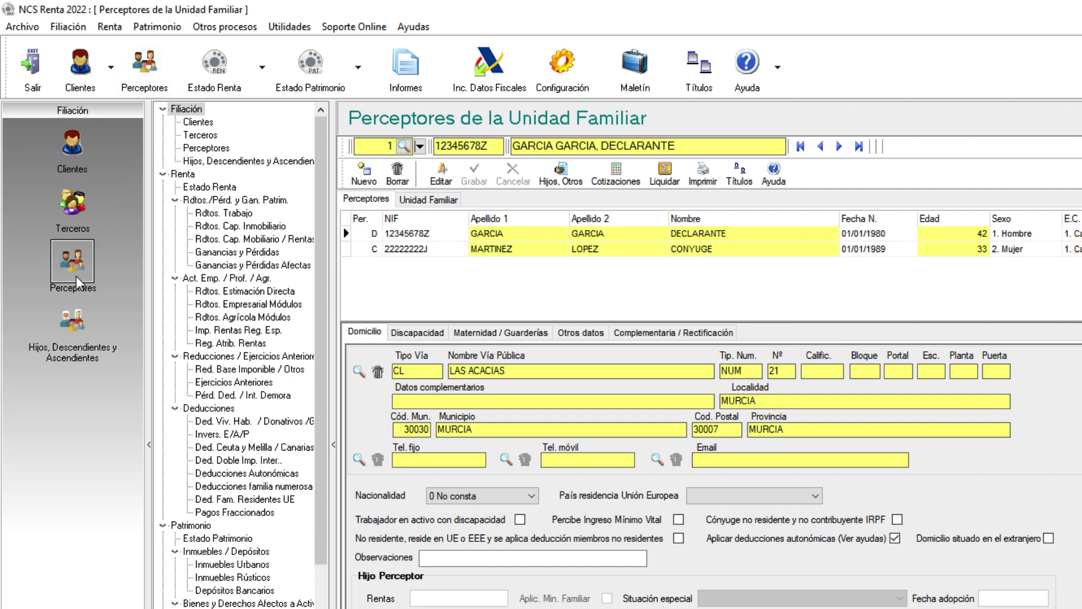
pyautogui.click(111, 68)
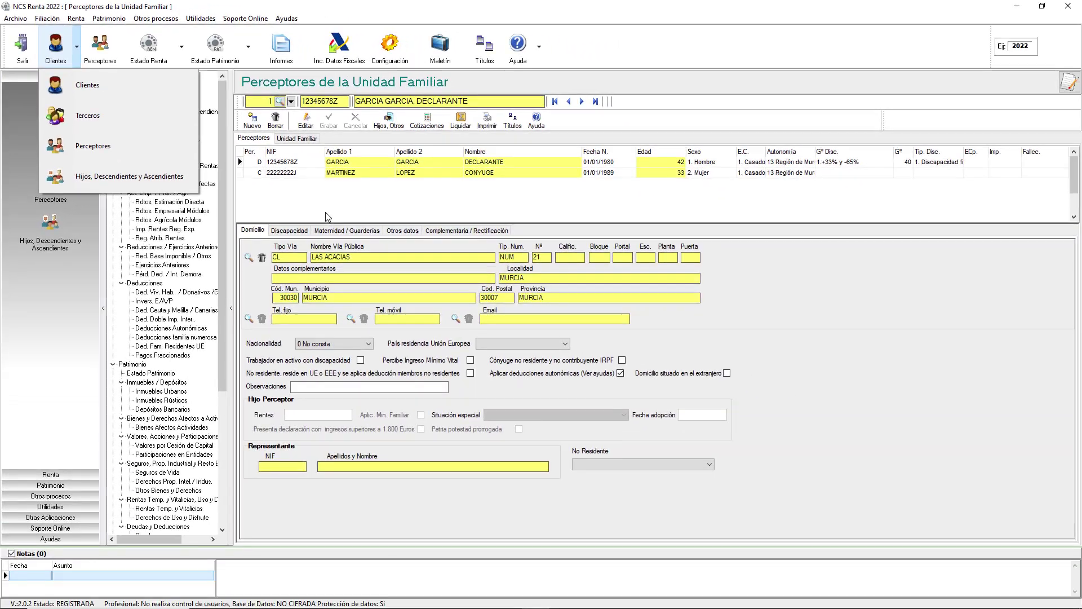
pyautogui.click(322, 213)
pyautogui.click(322, 213)
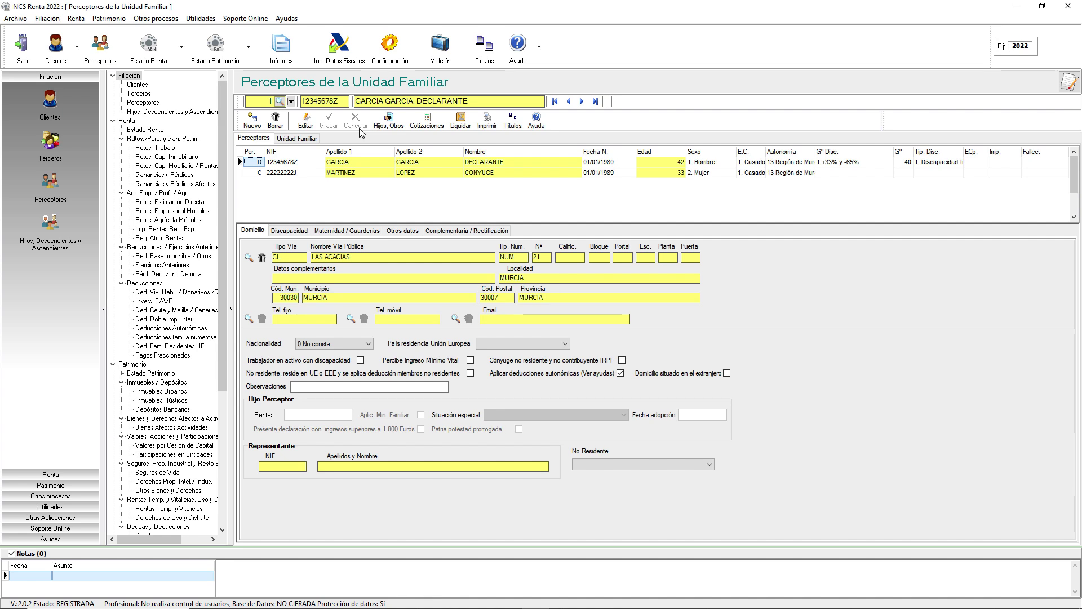
# Step: Open Incorporación de datos fiscales and choose the declarant as the perceptor for the import
pyautogui.click(343, 56)
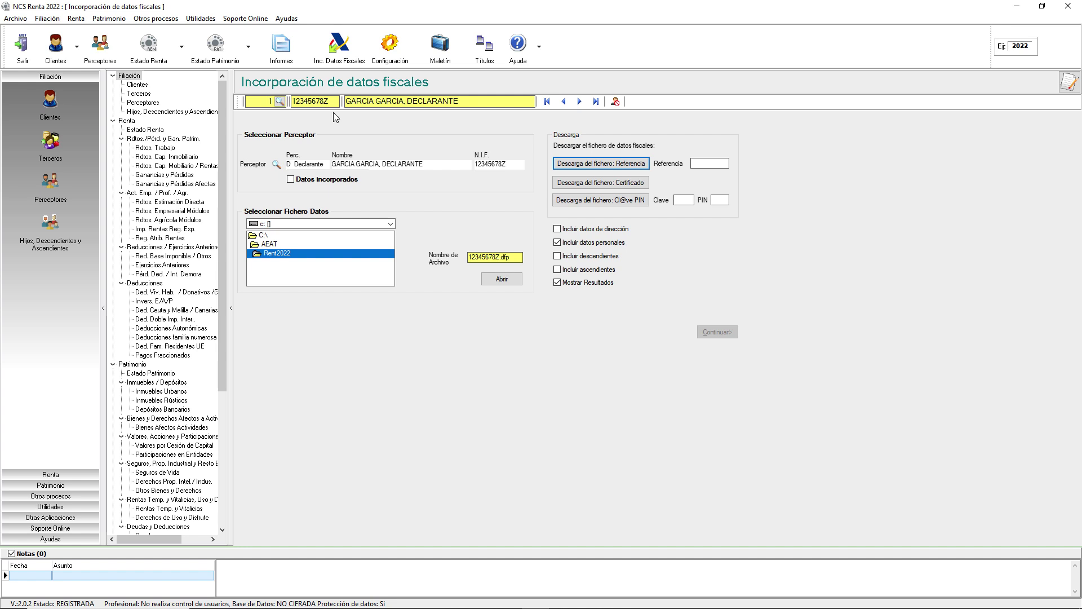
pyautogui.click(276, 164)
pyautogui.click(445, 293)
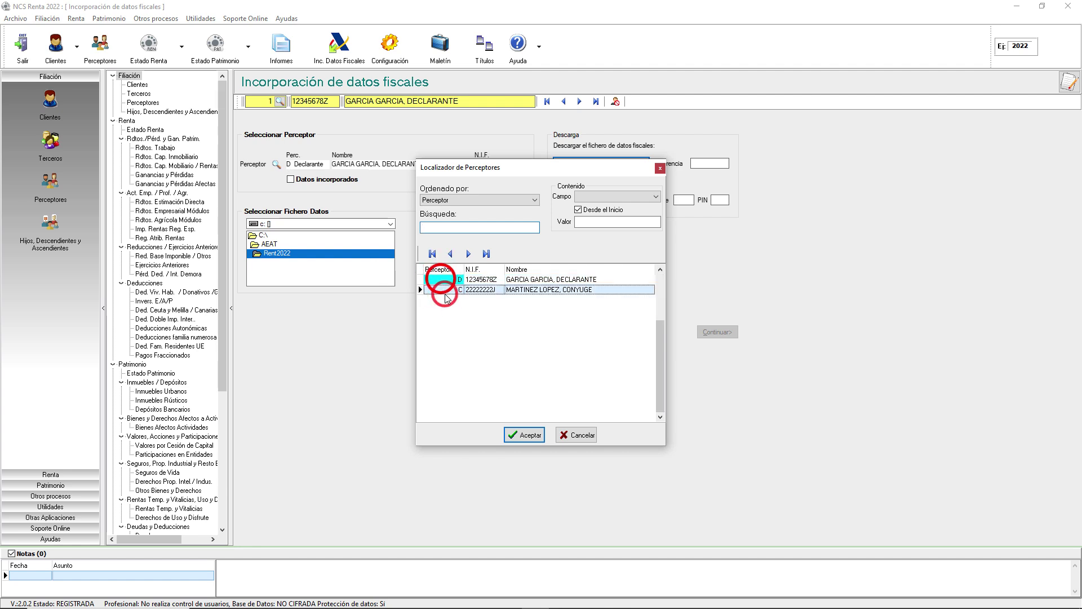
pyautogui.click(526, 434)
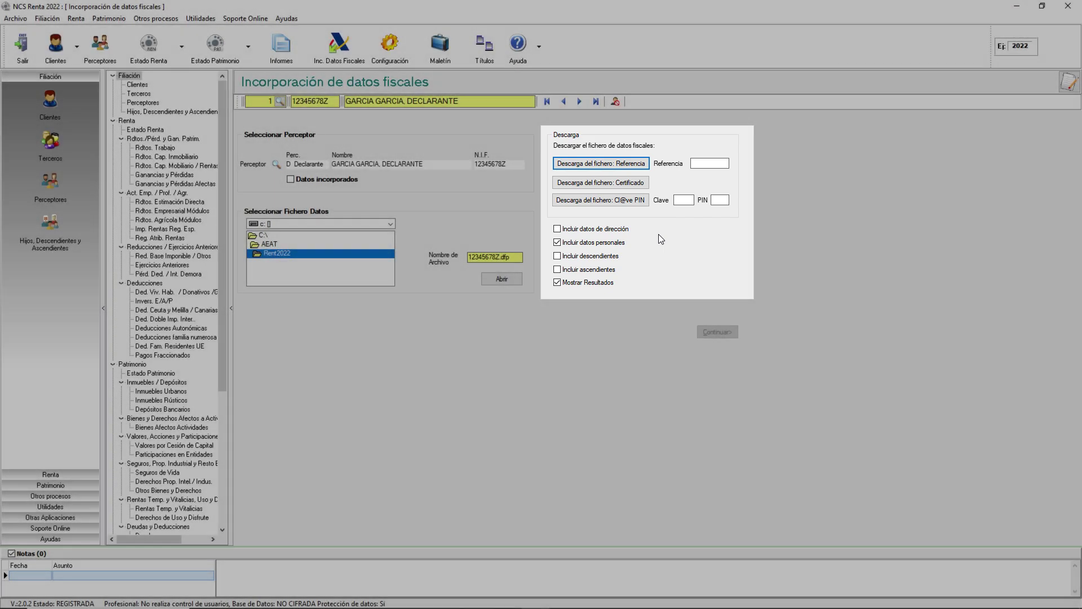
# Step: Include descendants in the tax data import, turning the address data option on and back off
pyautogui.click(558, 229)
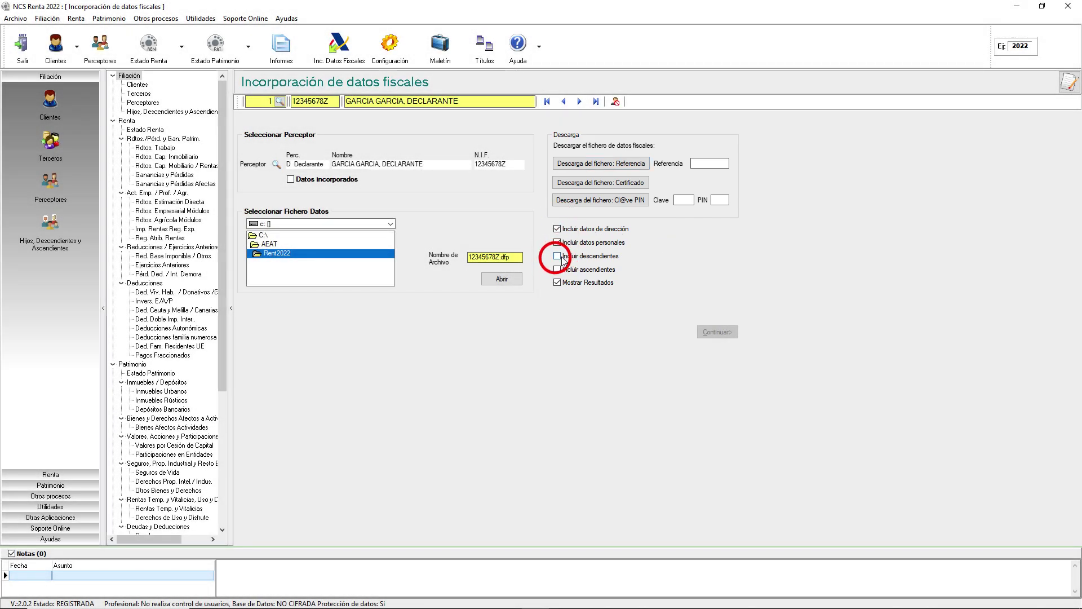
pyautogui.click(557, 256)
pyautogui.click(558, 228)
# Step: Return to the Perceptores screen and view the perceptor types offered for the declarant's row
pyautogui.click(99, 54)
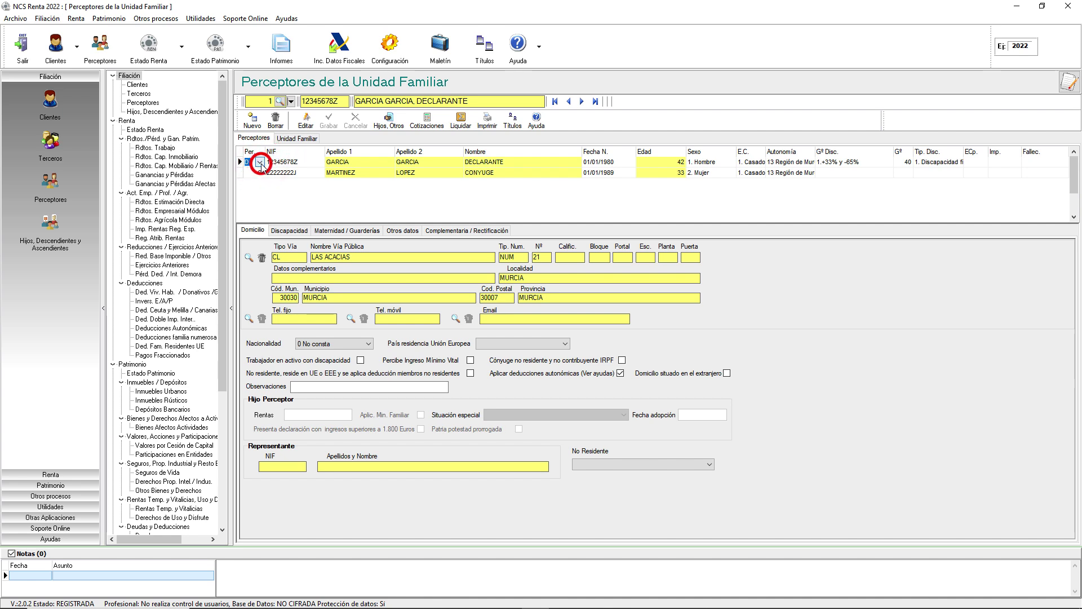
pyautogui.click(261, 165)
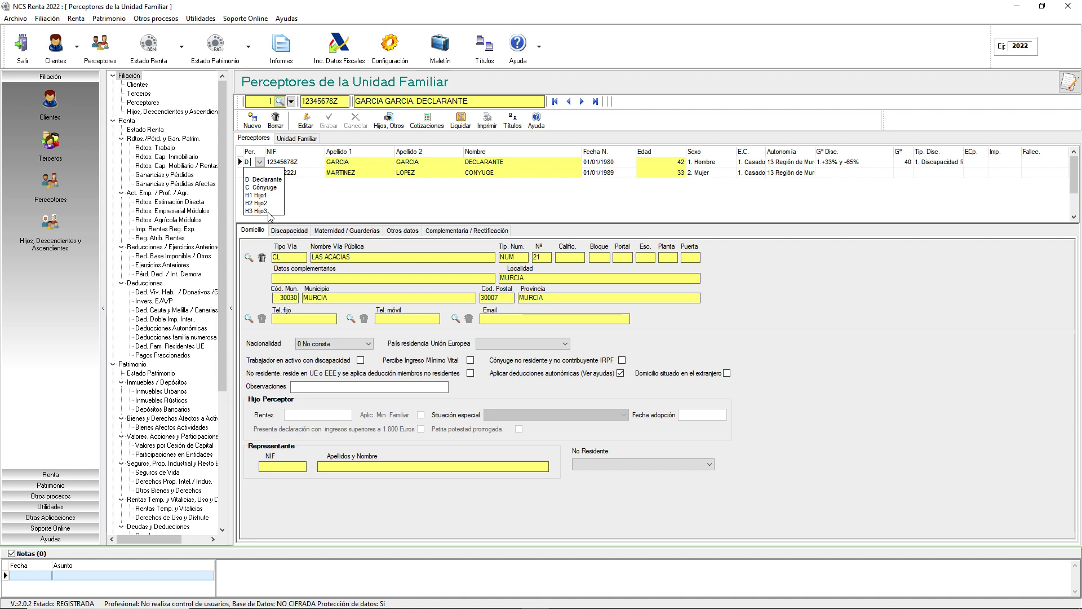
pyautogui.click(300, 164)
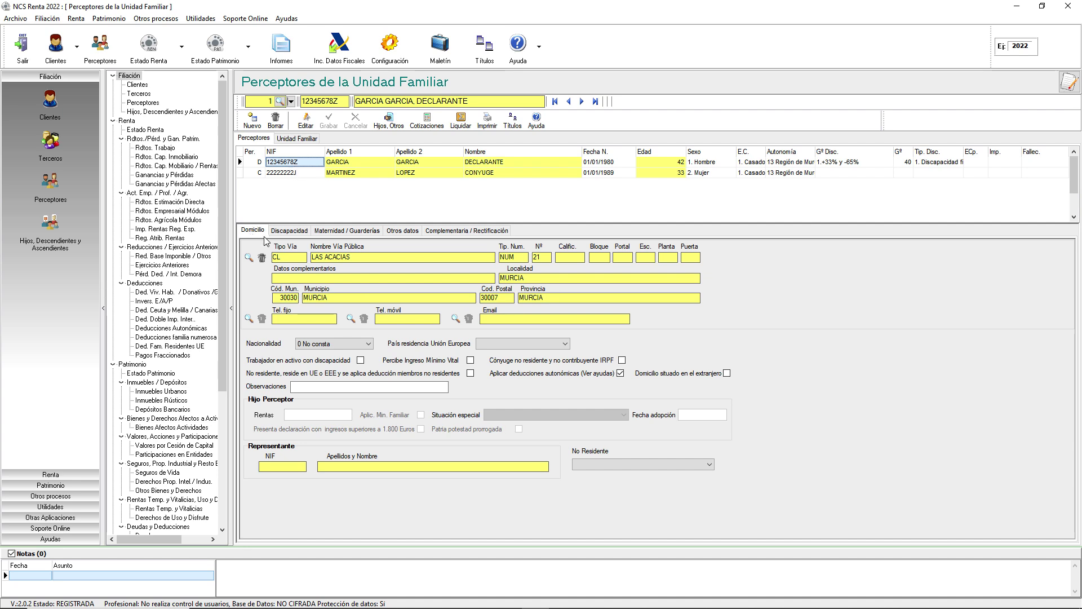
# Step: Review the declarant's disability, maternity, other data and supplementary return sections, ending on the address details
pyautogui.click(288, 231)
pyautogui.click(328, 233)
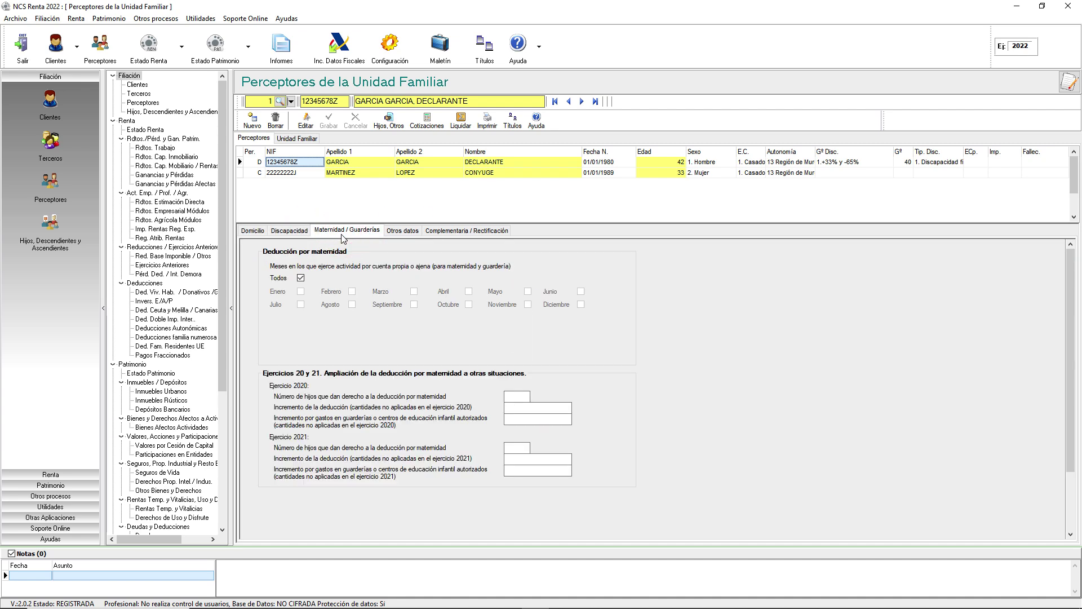
pyautogui.click(409, 235)
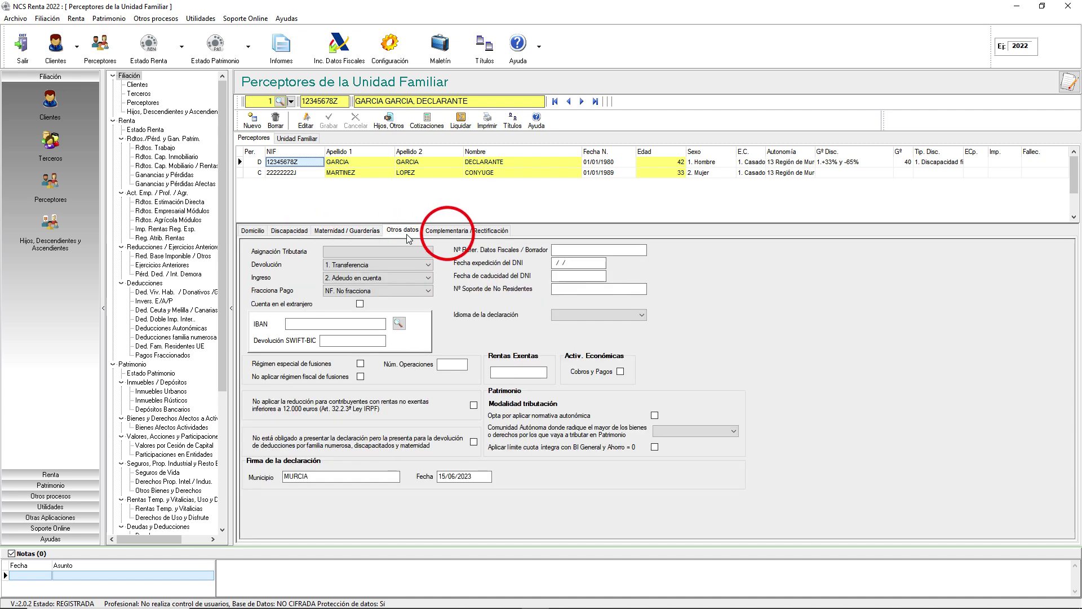
pyautogui.click(448, 232)
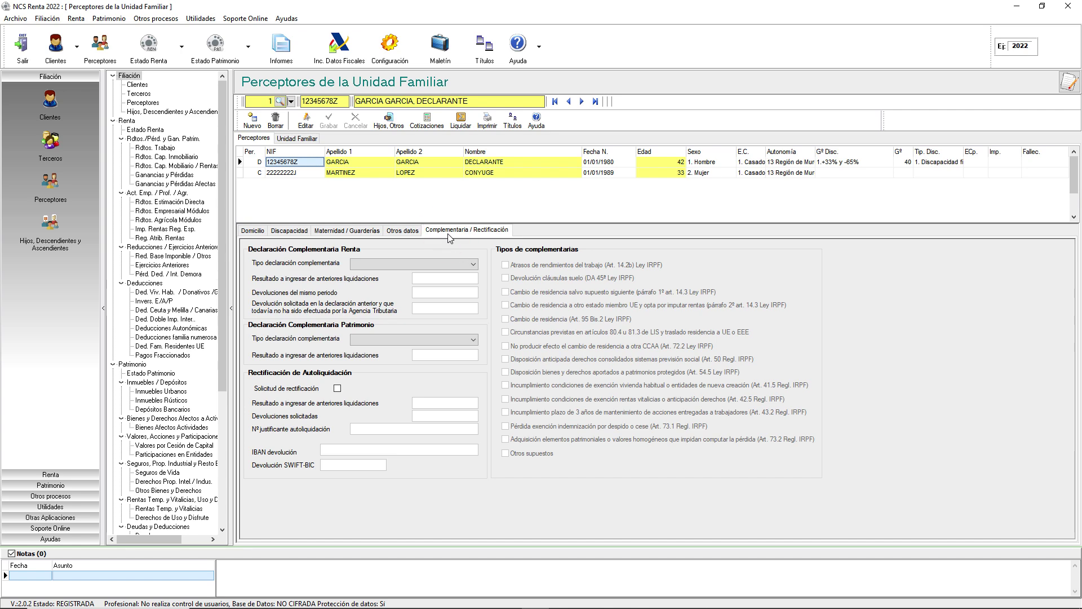
pyautogui.click(251, 232)
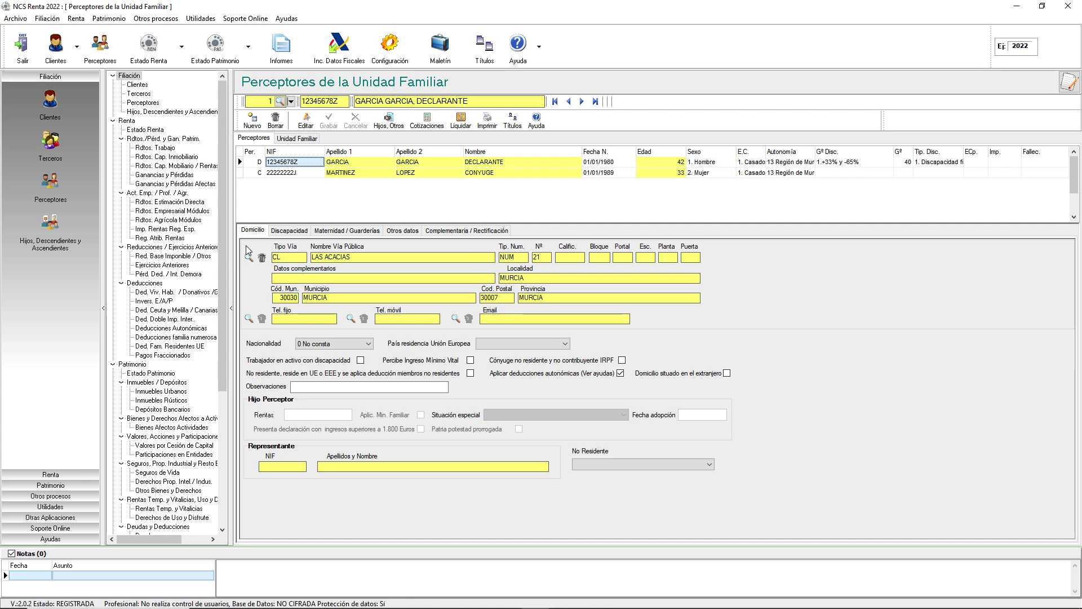
# Step: View the address locator for the declarant, close it without changes and show the disability data
pyautogui.click(247, 257)
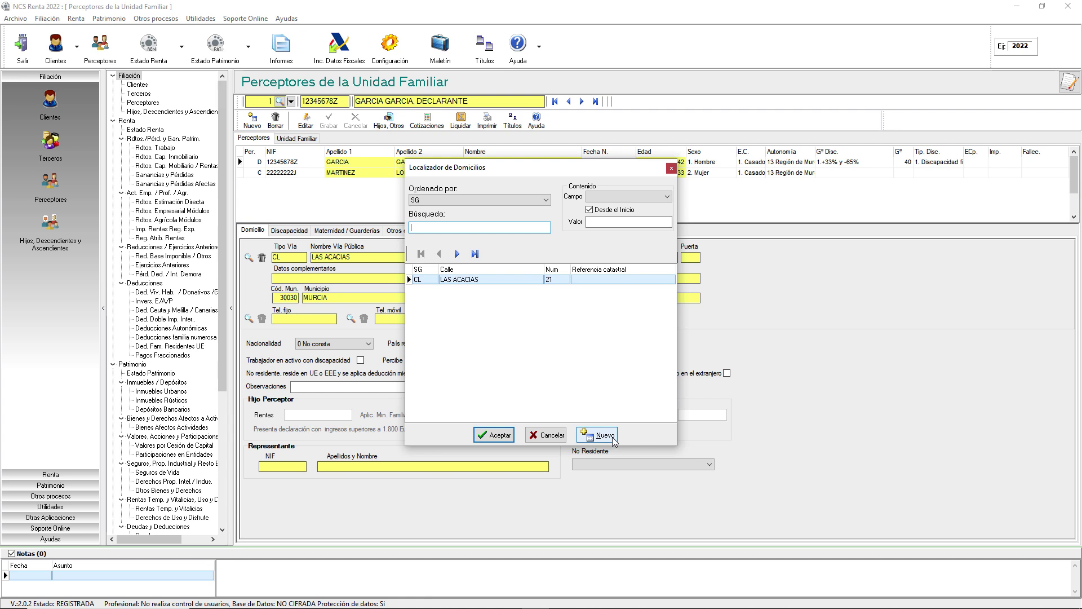
pyautogui.click(670, 168)
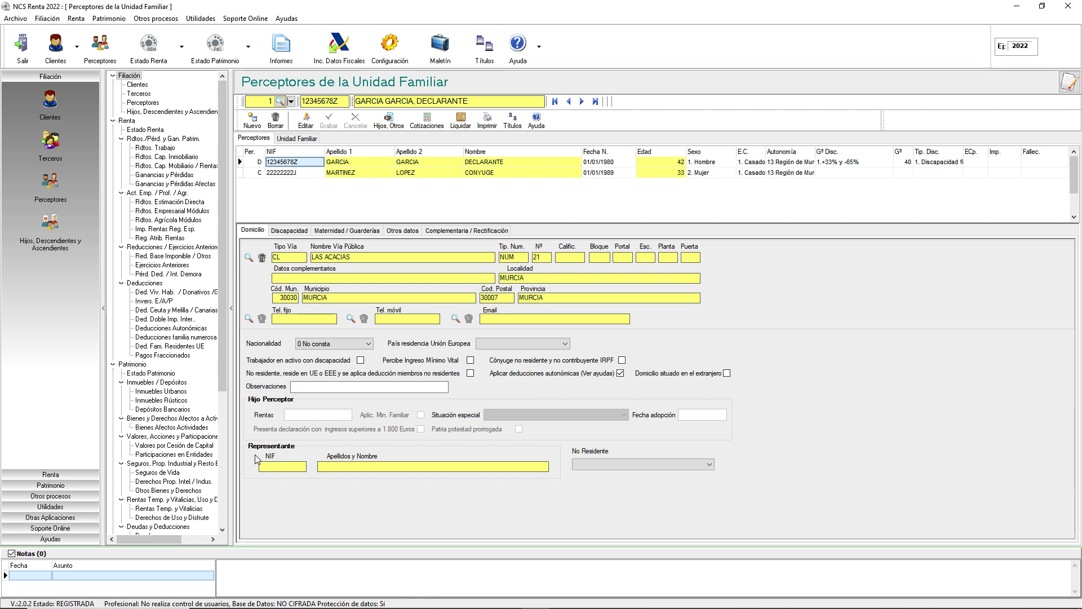
pyautogui.click(285, 231)
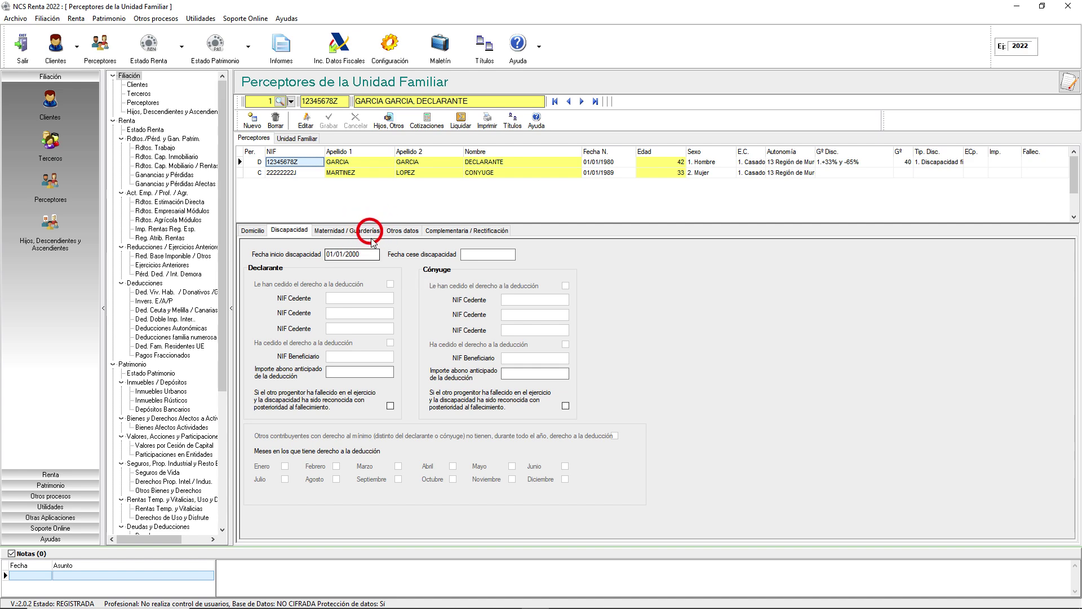
# Step: Try limiting the declarant's maternity deduction to the months Enero through Abril, then reselect all months
pyautogui.click(361, 231)
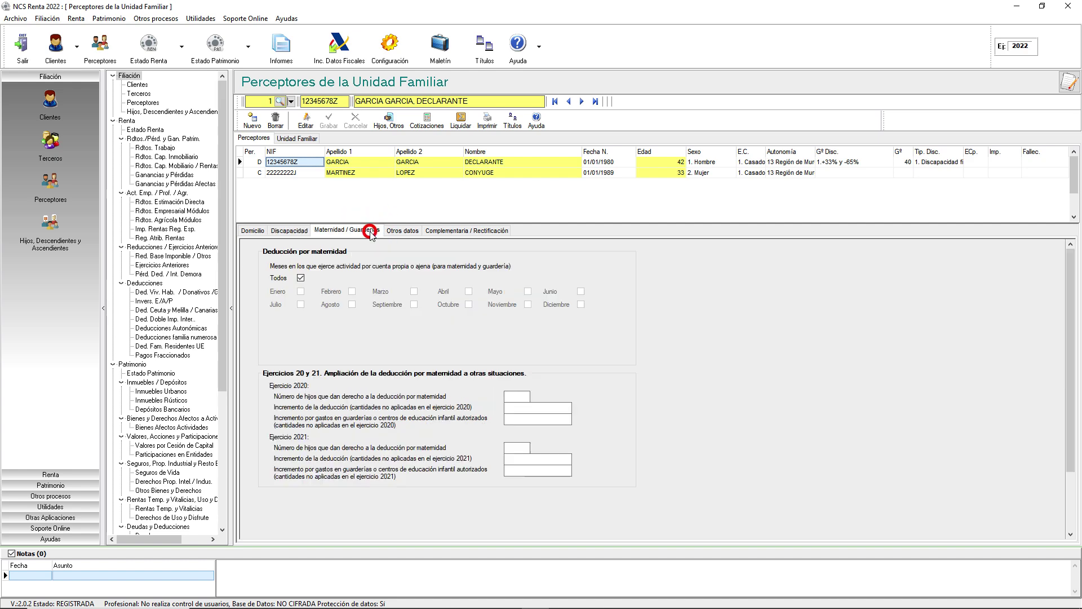
pyautogui.click(300, 278)
pyautogui.click(300, 292)
pyautogui.click(352, 292)
pyautogui.click(414, 291)
pyautogui.click(469, 292)
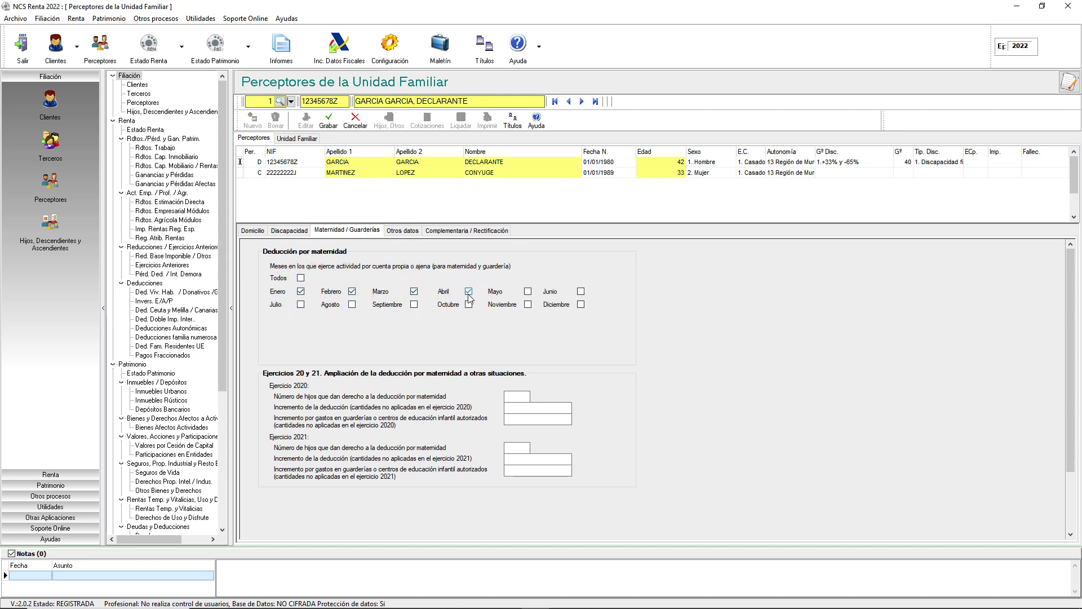
pyautogui.click(300, 278)
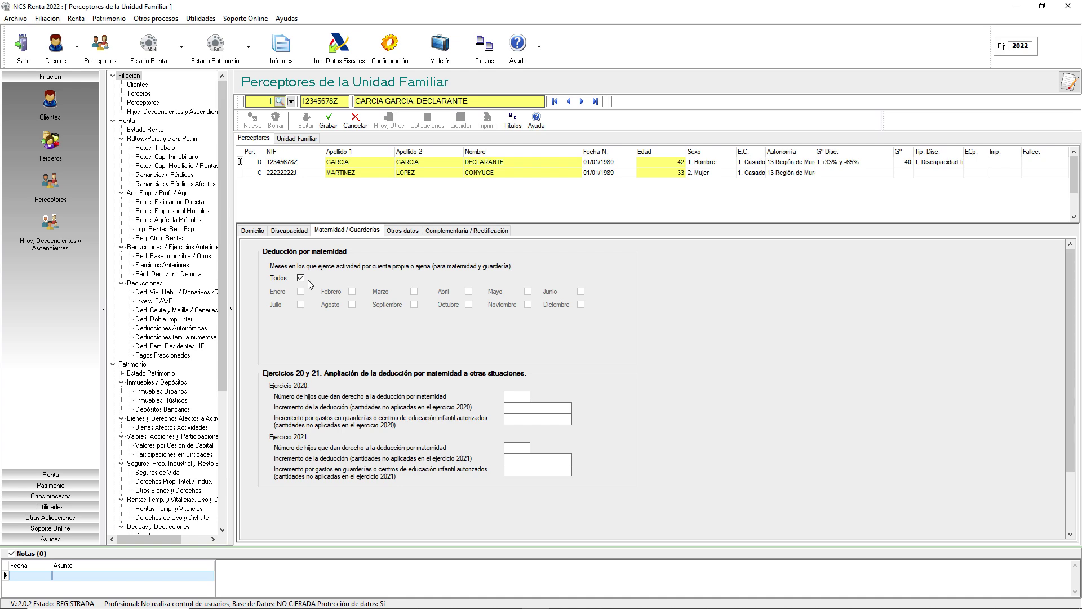
# Step: Review the declarant's other data and Complementaria / Rectificación sections, then discard the pending changes
pyautogui.click(397, 236)
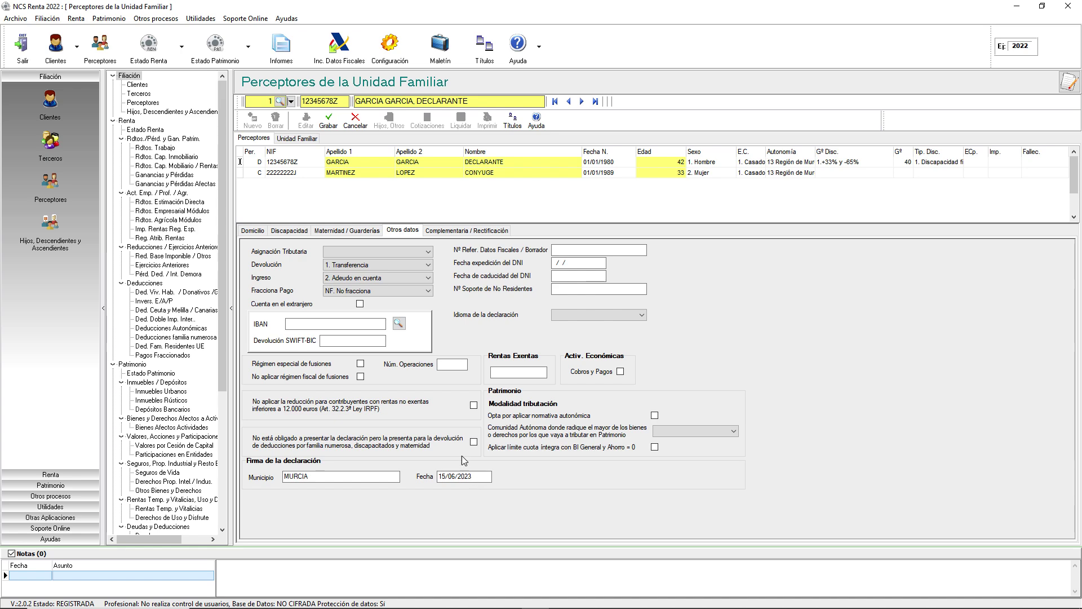
pyautogui.click(467, 230)
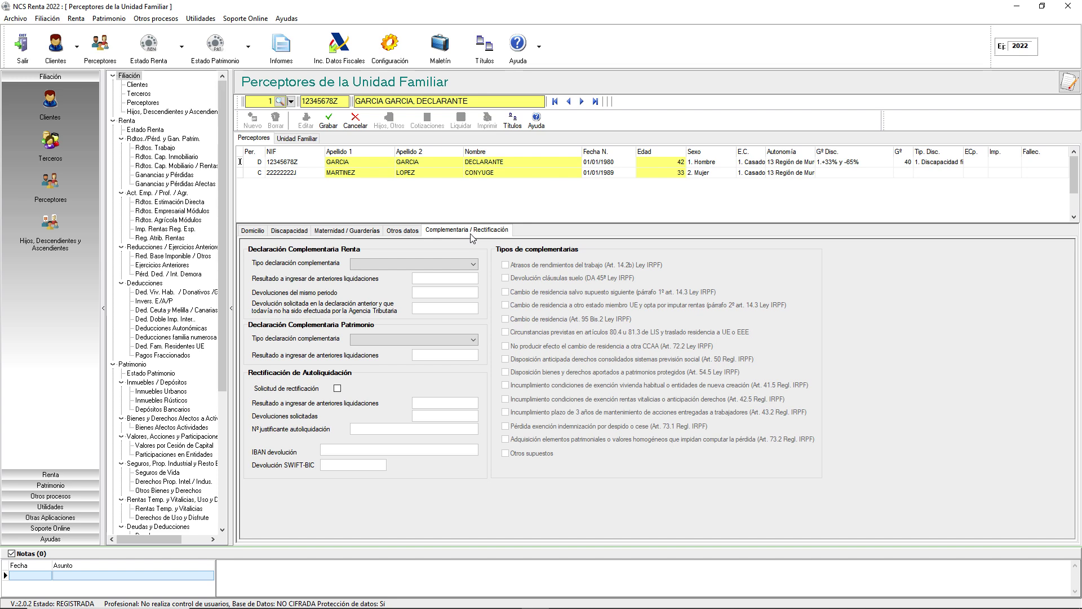
pyautogui.click(356, 119)
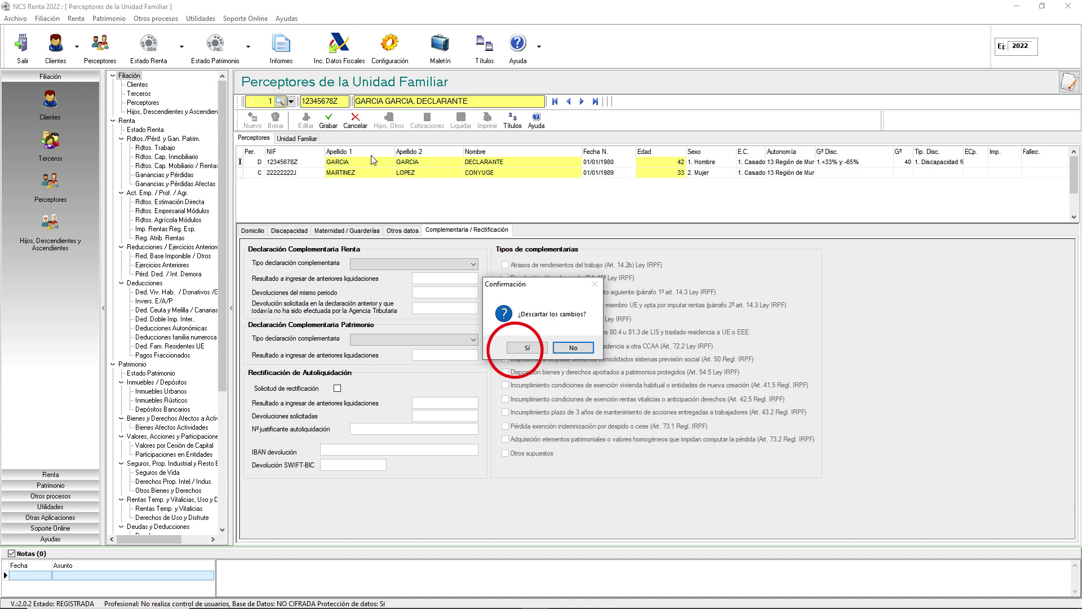
pyautogui.click(524, 347)
# Step: Open the Estado Renta screen for the client
pyautogui.click(151, 51)
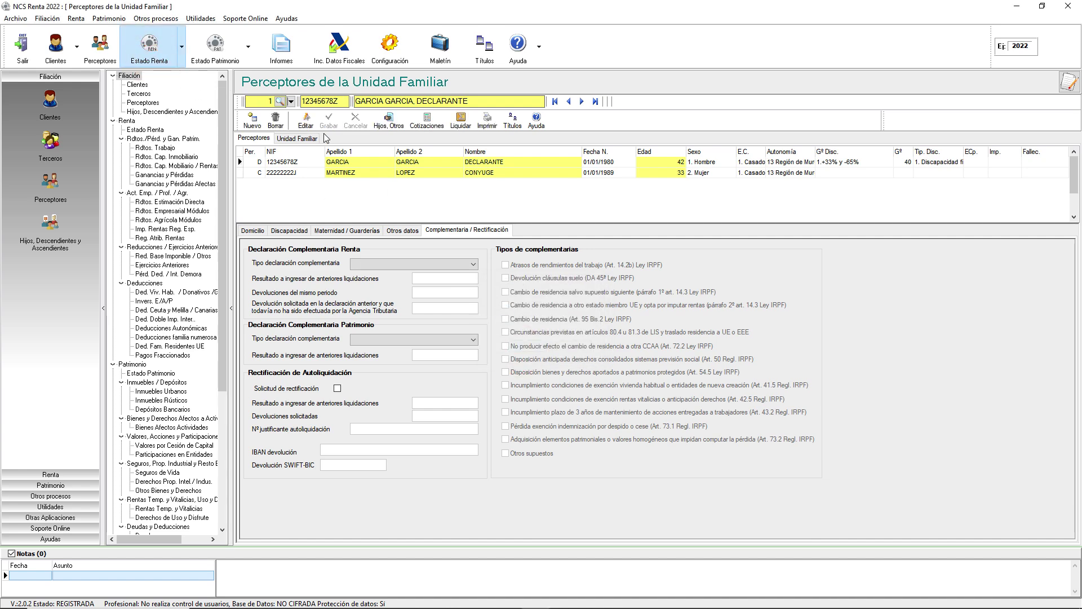